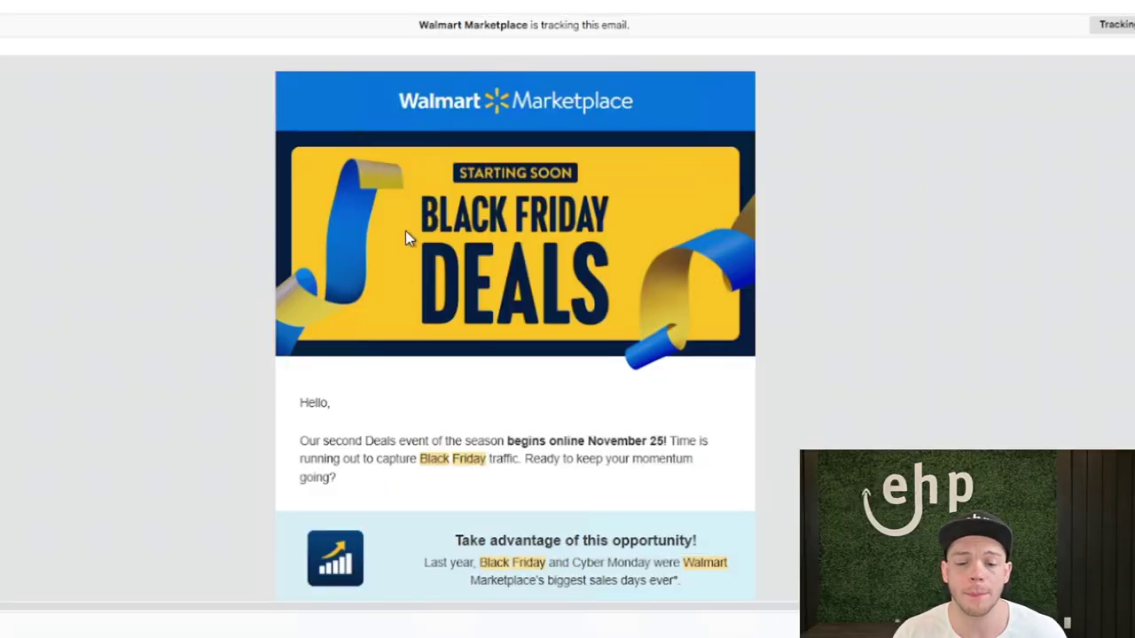
# Scroll the Set up strikethrough promotion page and start a new strikethrough promotion.
pyautogui.scroll(-3, 1030, 208)
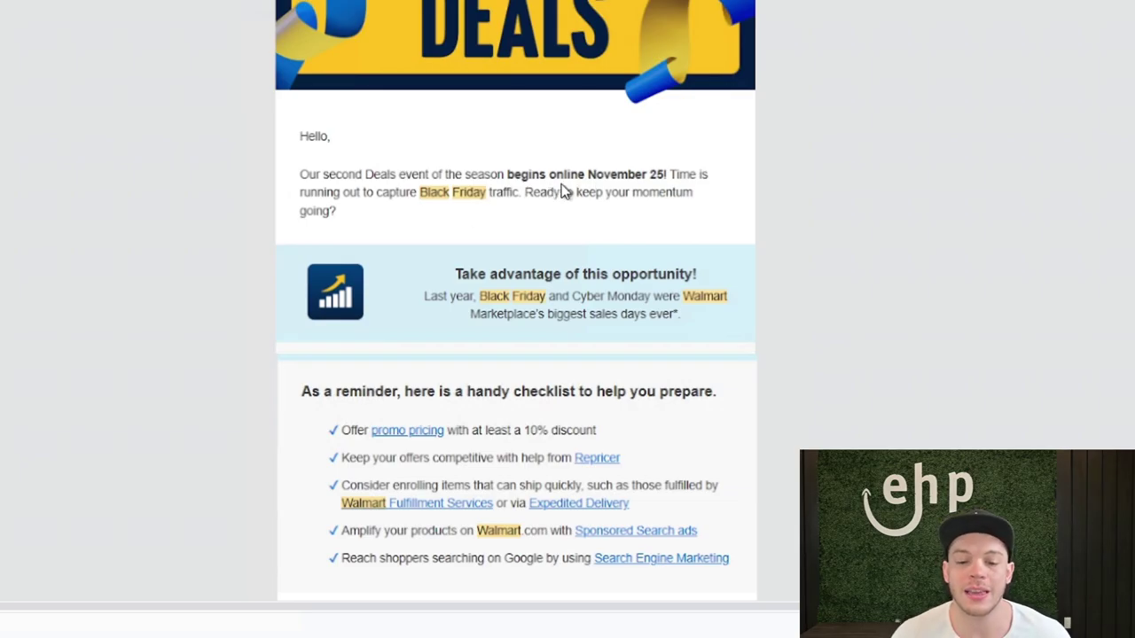
pyautogui.scroll(-3, 394, 171)
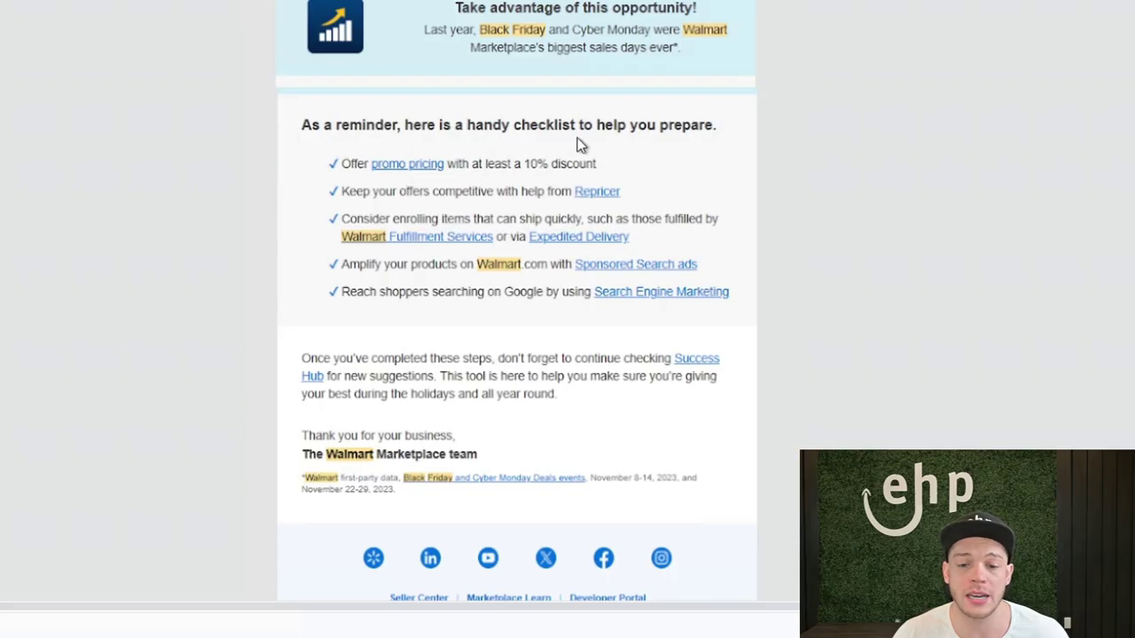
pyautogui.scroll(1, 590, 177)
pyautogui.scroll(-1, 602, 216)
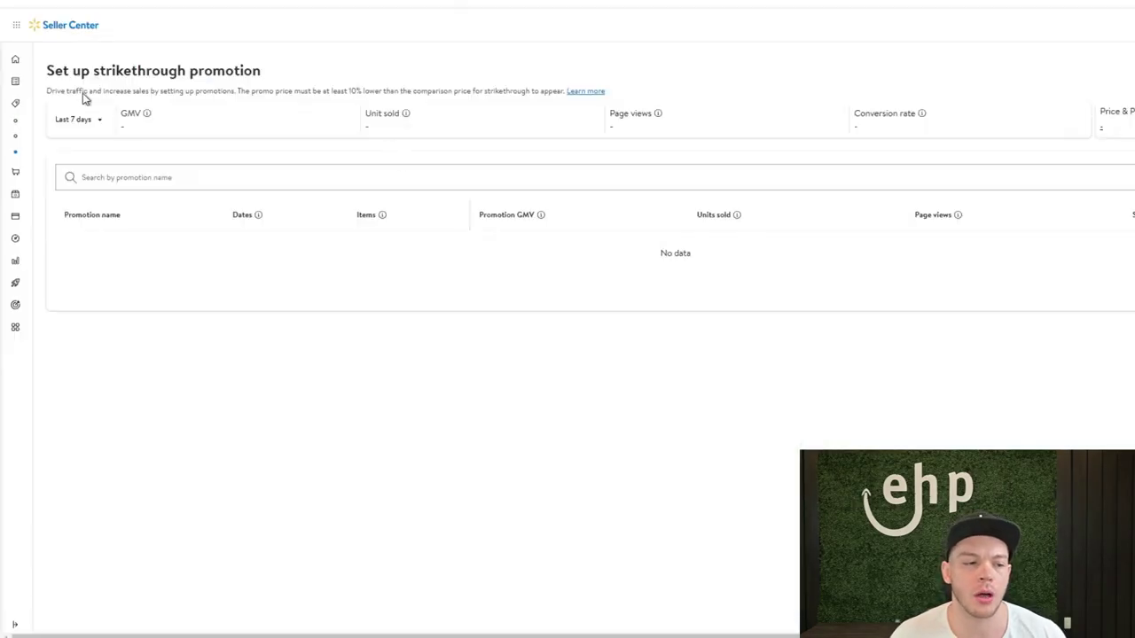
pyautogui.moveTo(15, 116)
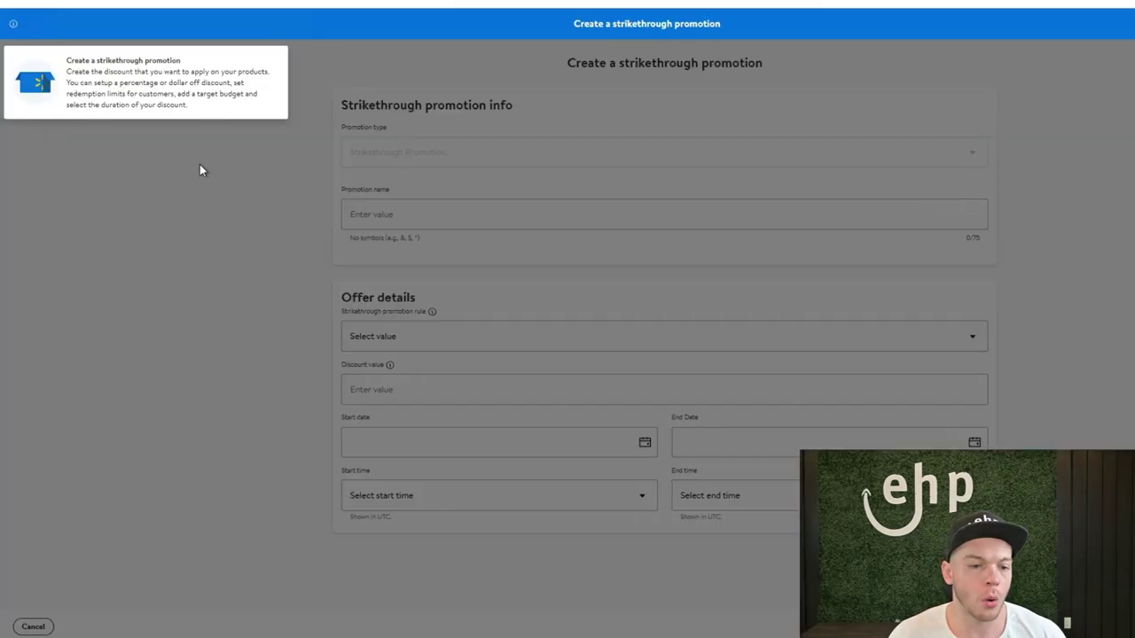
# Close the tip overlay and name the promotion 'Black Friday'.
pyautogui.click(199, 171)
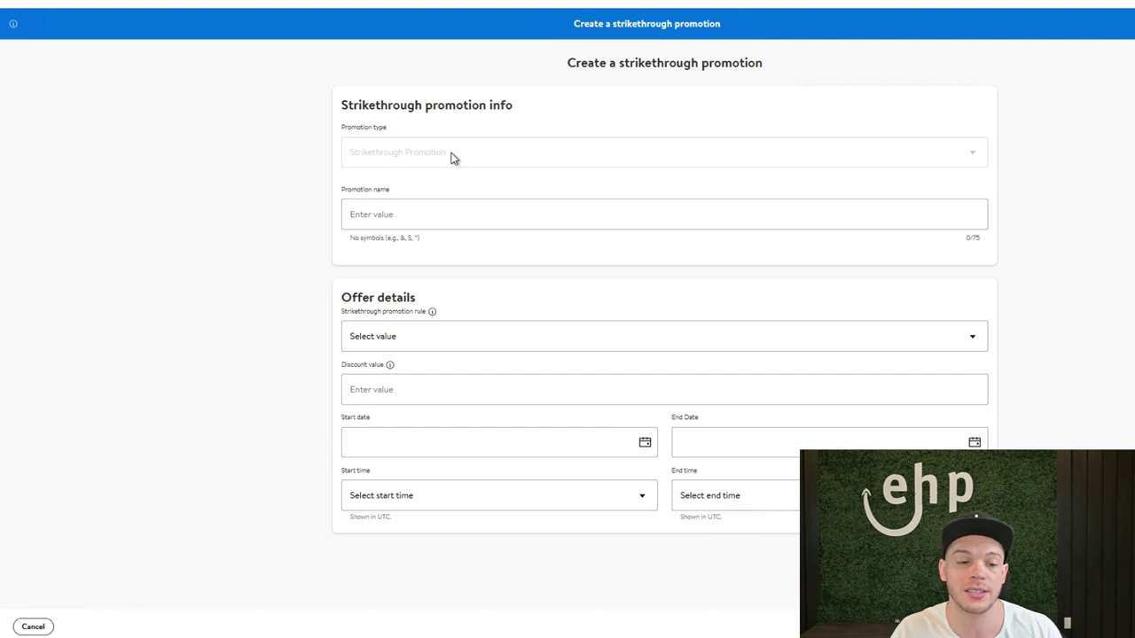
pyautogui.click(485, 213)
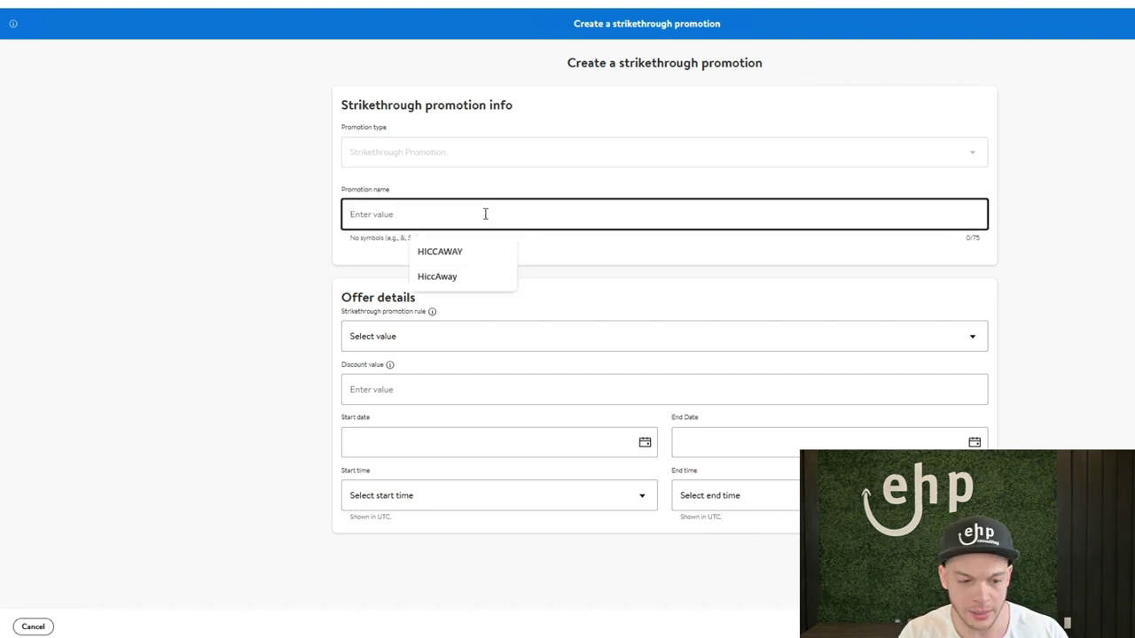
pyautogui.write('Black Friday')
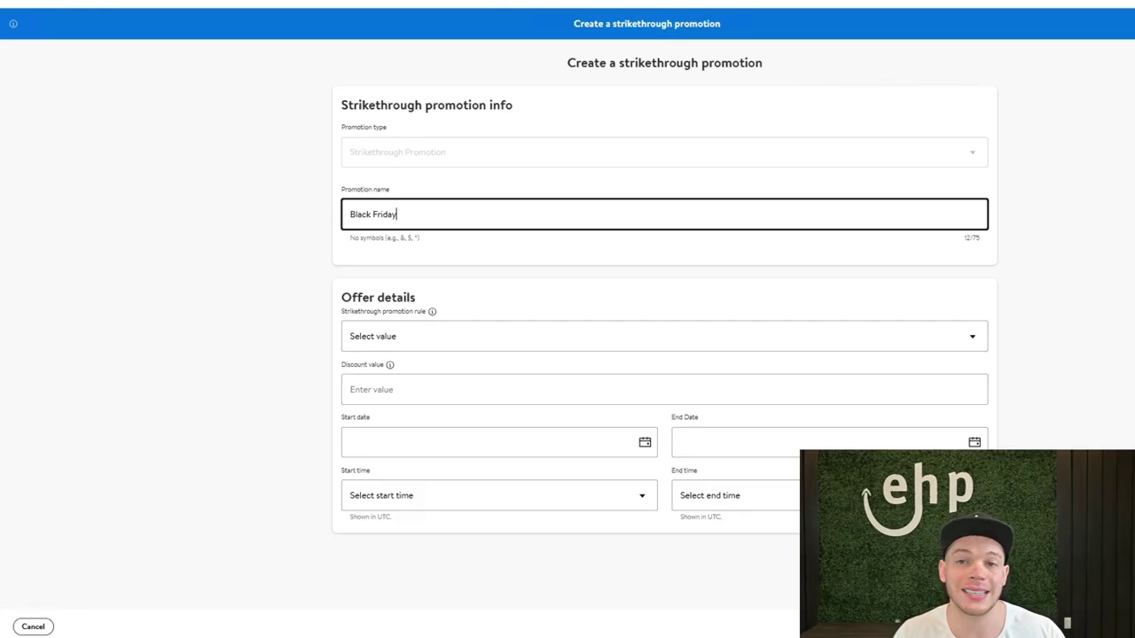
# Set the promotion rule to Percentage off with a discount value of 15.
pyautogui.click(434, 342)
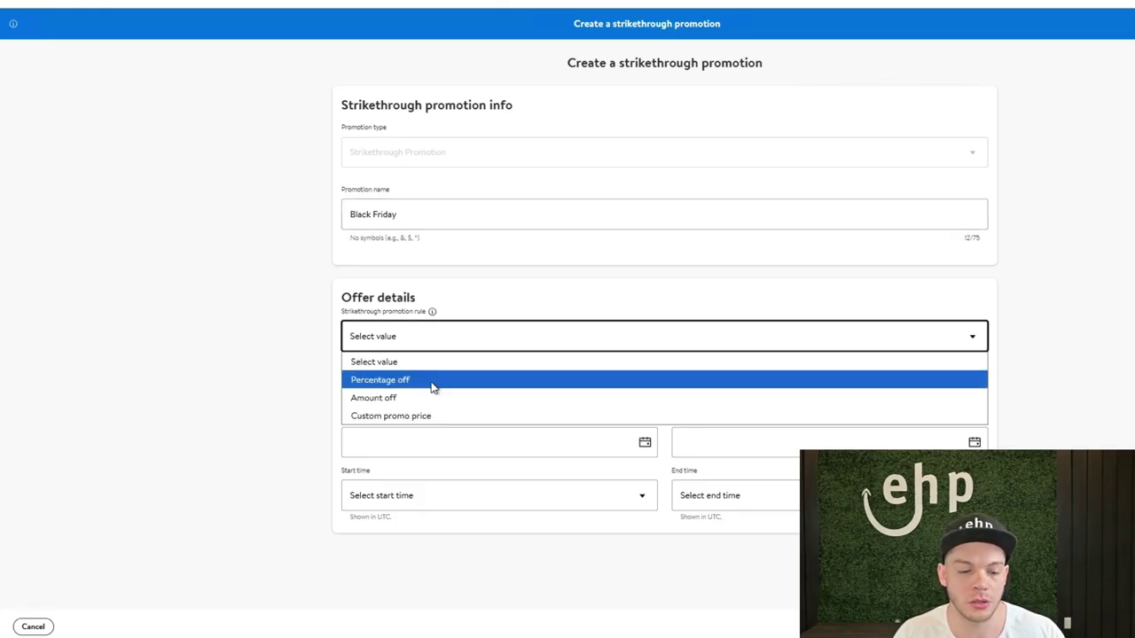
pyautogui.click(435, 381)
pyautogui.click(452, 389)
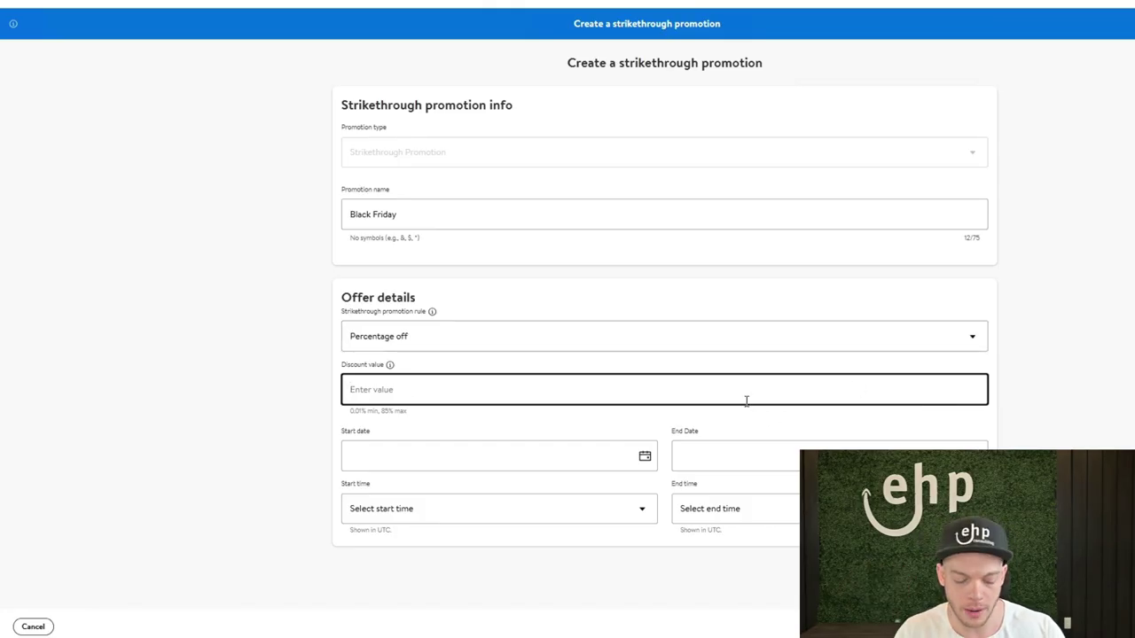
pyautogui.write('15')
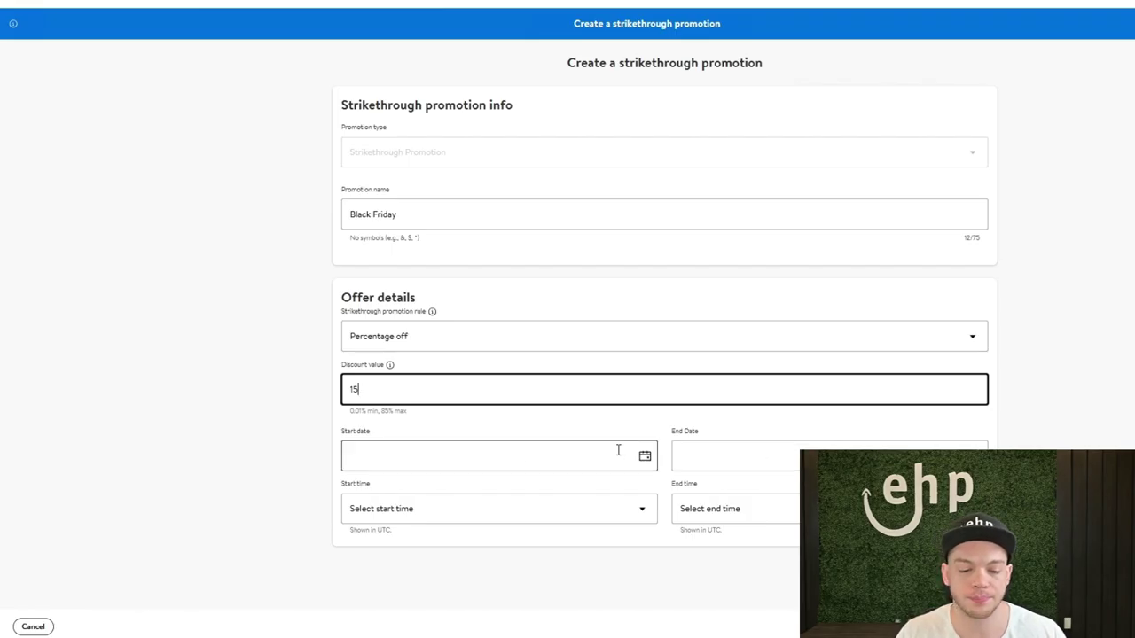
# Schedule the promotion from 11/25/2024 to 11/30/2024.
pyautogui.click(618, 454)
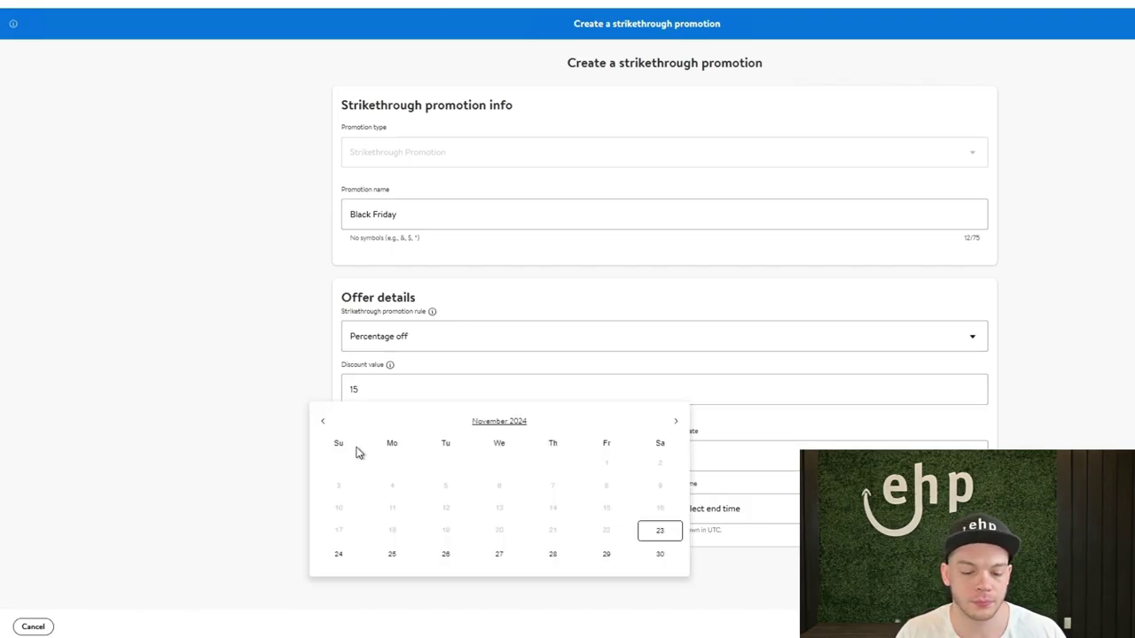
pyautogui.click(391, 554)
pyautogui.click(767, 453)
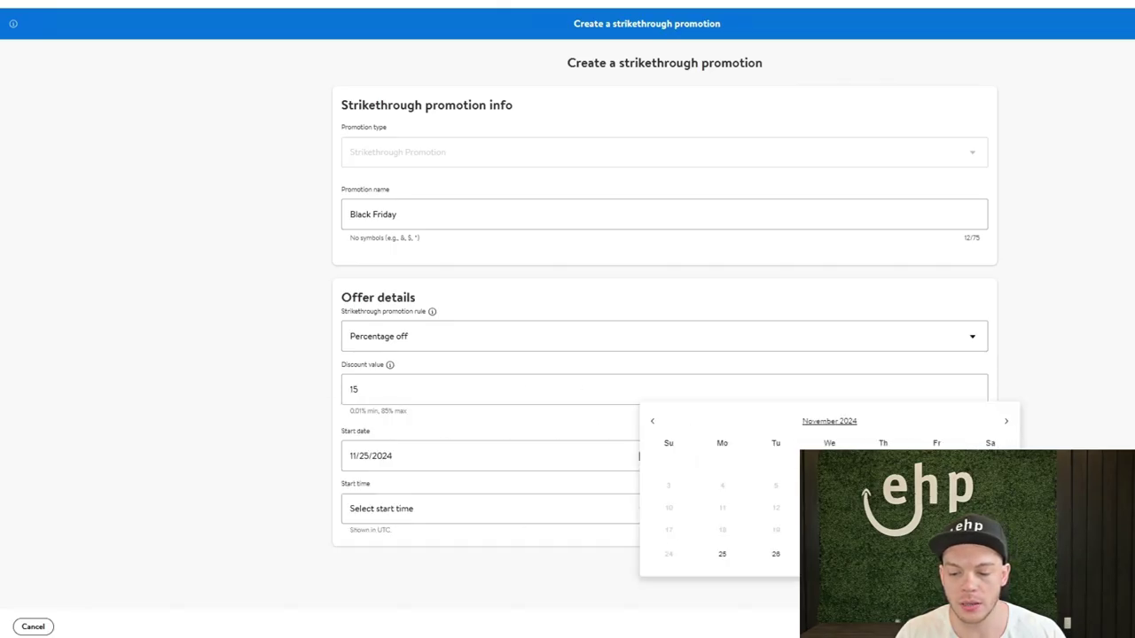
pyautogui.click(990, 553)
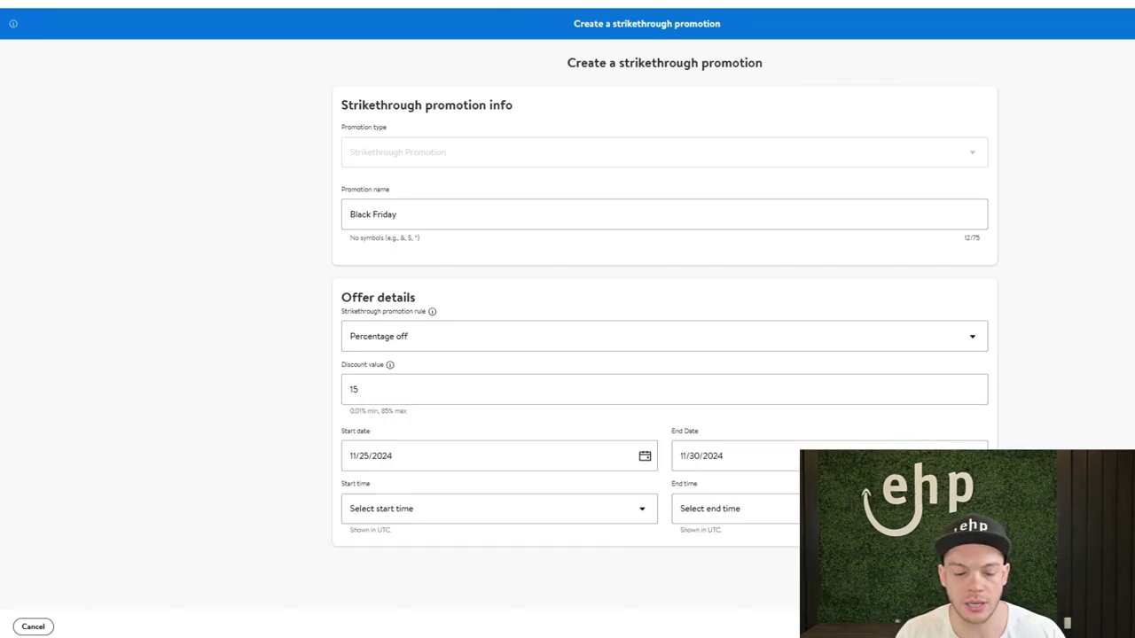
# Set start time 00:30 AM and end time 11:30 PM, then submit the promotion.
pyautogui.click(639, 509)
pyautogui.click(390, 162)
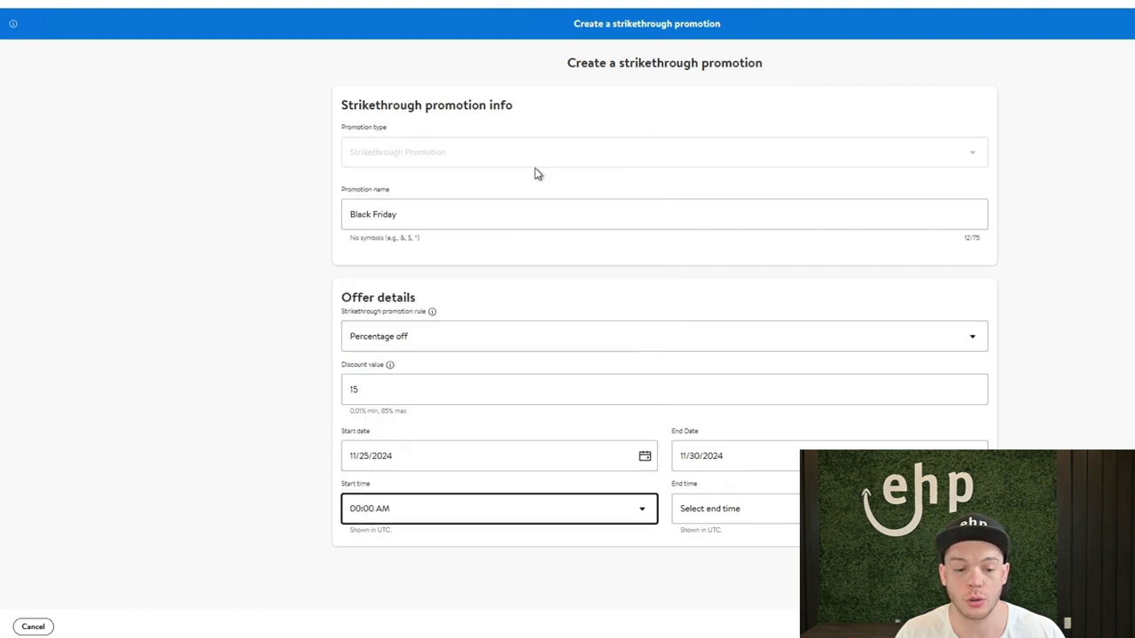
pyautogui.click(527, 522)
pyautogui.click(408, 182)
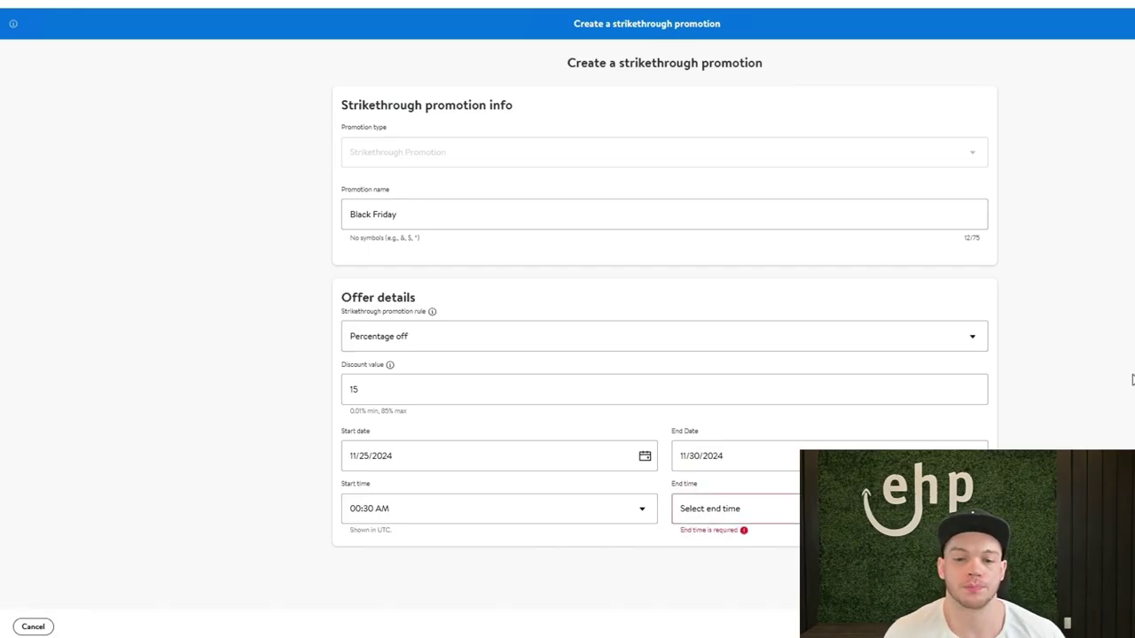
pyautogui.click(763, 508)
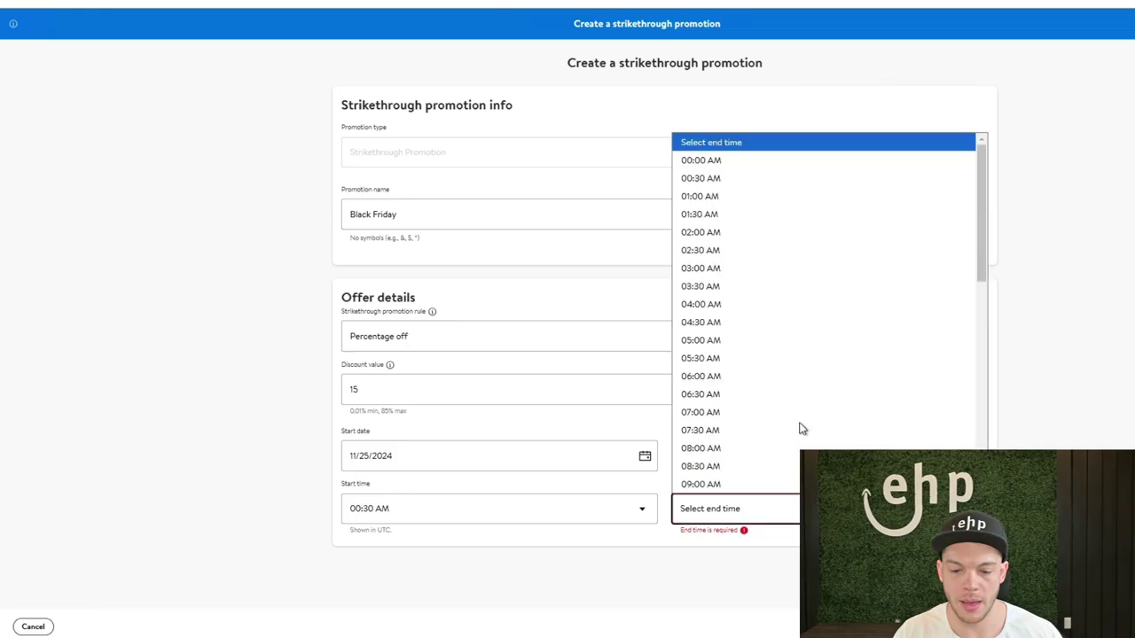
pyautogui.scroll(-6, 802, 417)
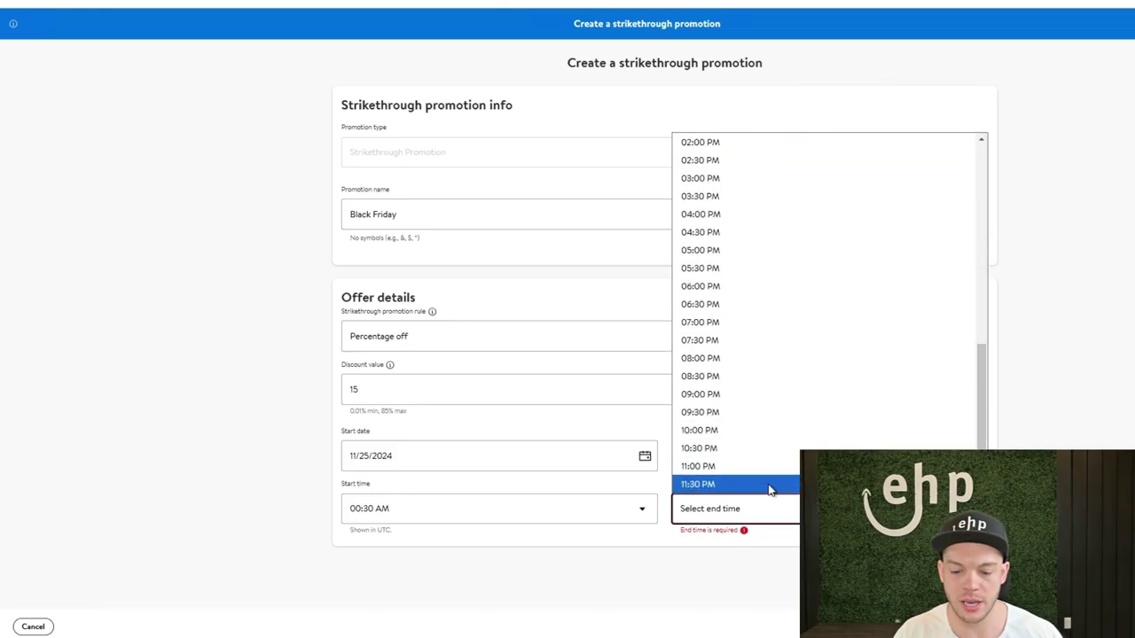
pyautogui.click(768, 485)
pyautogui.click(1078, 626)
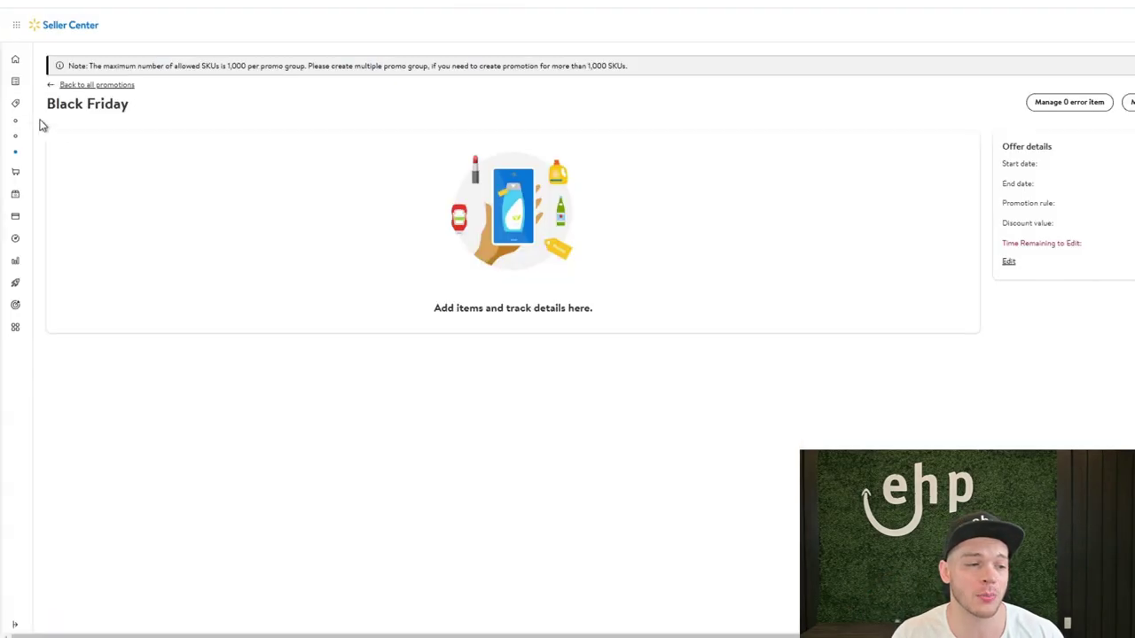
# Expand the left navigation on the Black Friday promotion details page.
pyautogui.moveTo(21, 106)
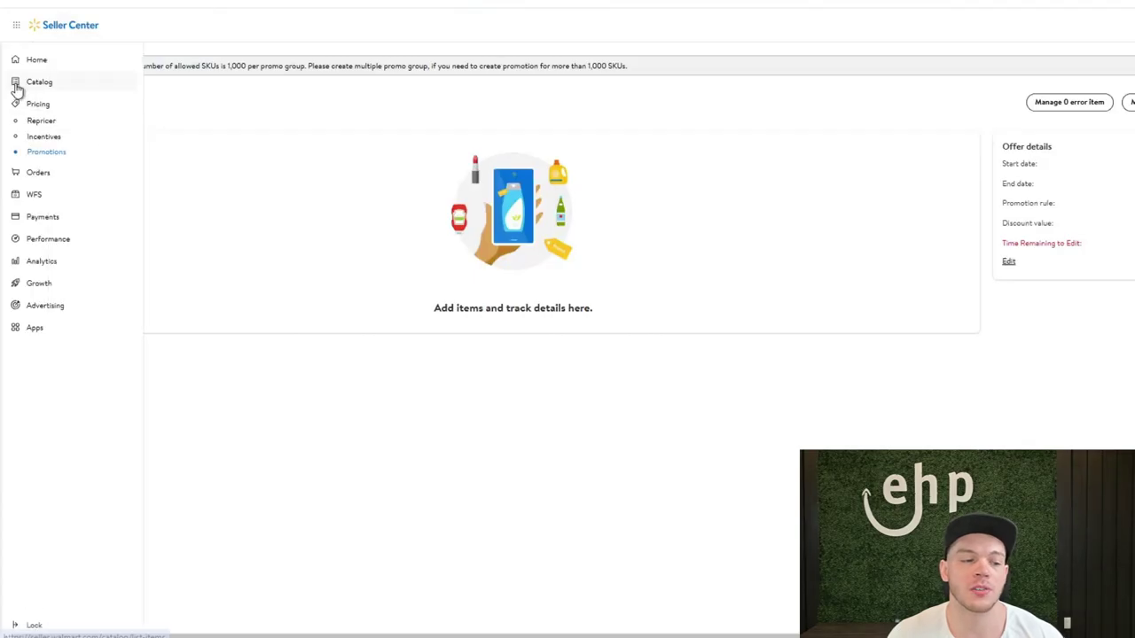
# Browse the 17-item catalog, noting the Walmart fulfilled type, then return to the email spreadsheet.
pyautogui.click(38, 85)
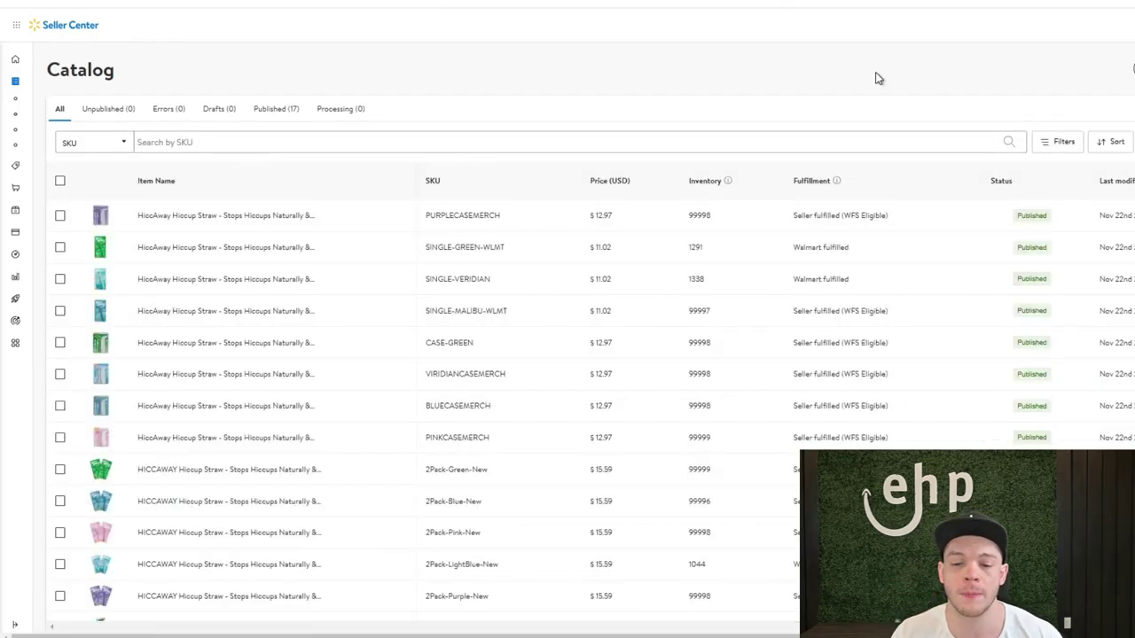
pyautogui.scroll(-1, 873, 127)
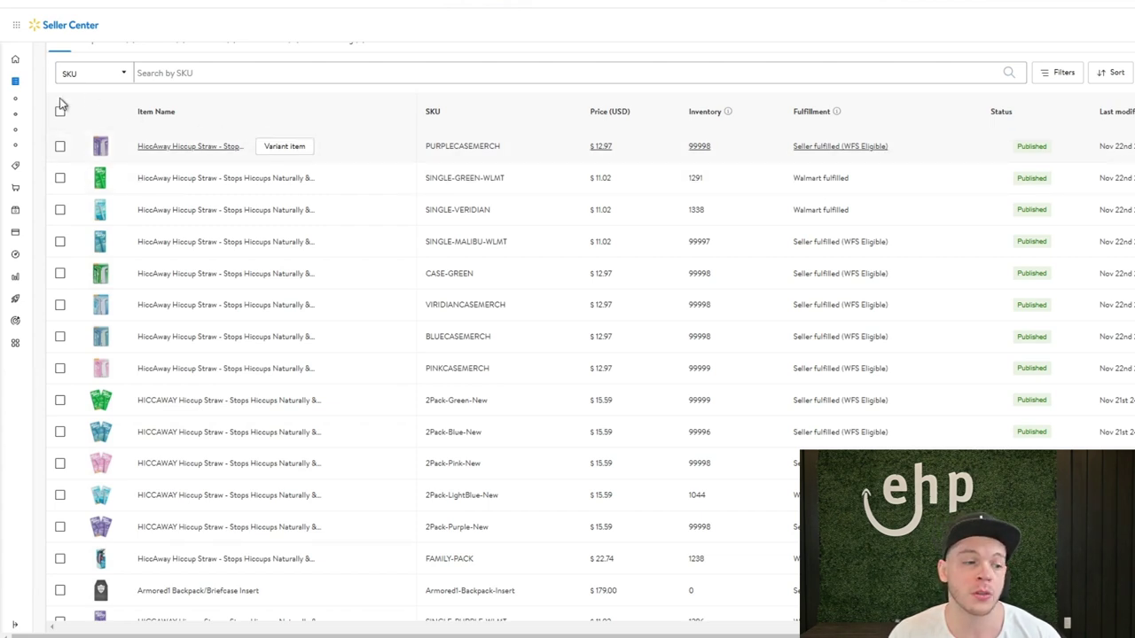
pyautogui.moveTo(16, 84)
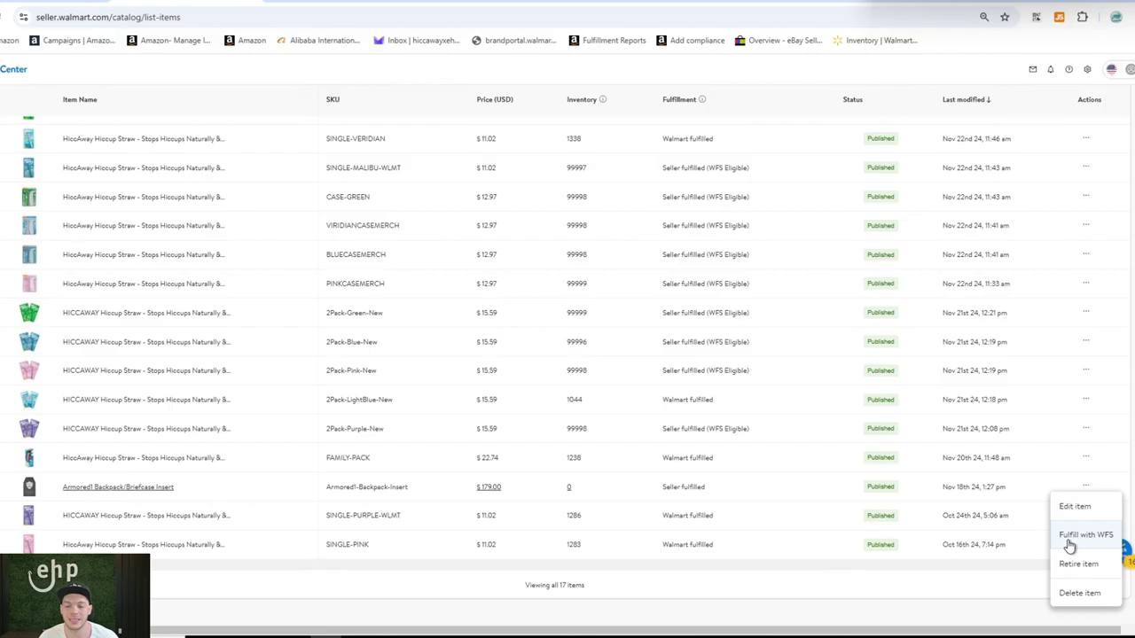
pyautogui.scroll(4, 957, 470)
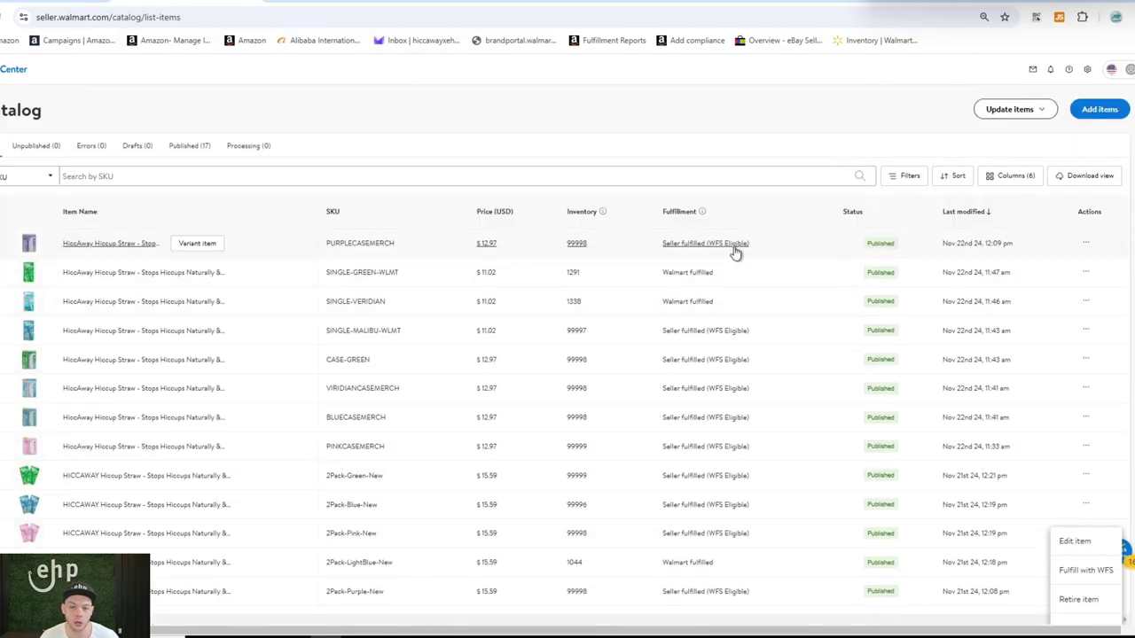
pyautogui.moveTo(1, 264)
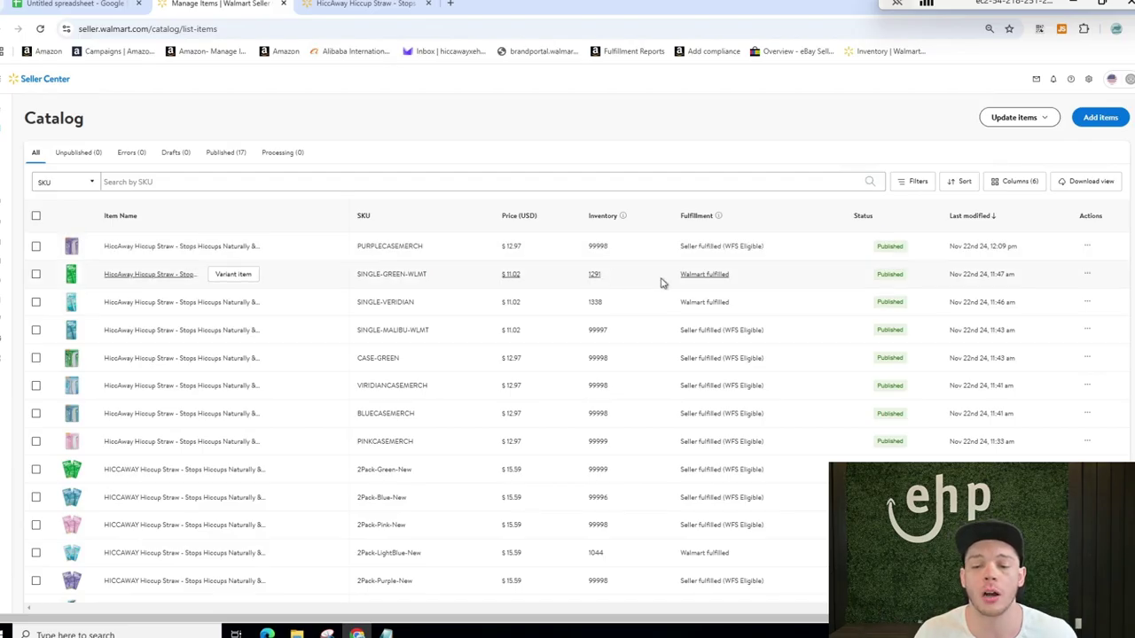
pyautogui.moveTo(679, 276); pyautogui.dragTo(739, 281)
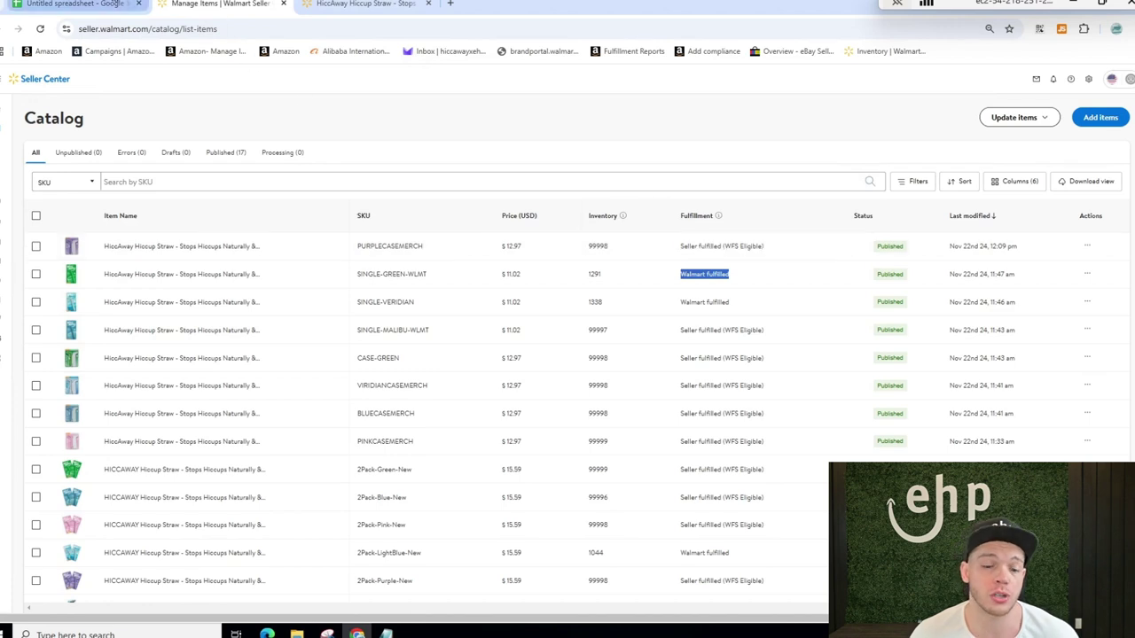
pyautogui.click(71, 5)
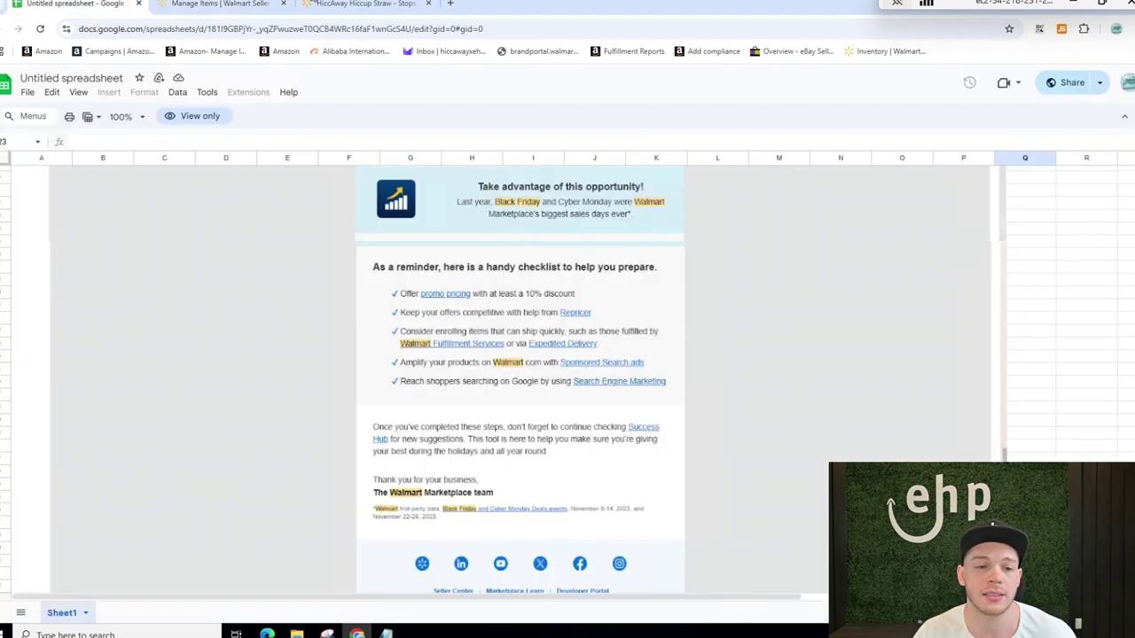
# Go back to Seller Center and open the Advertising home page.
pyautogui.click(220, 4)
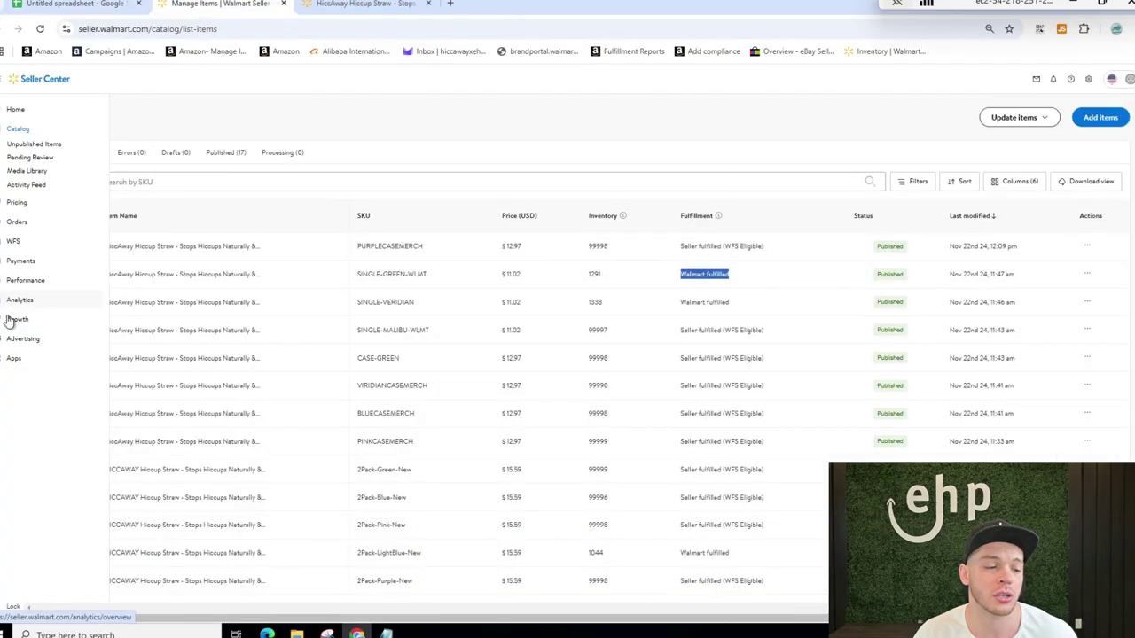
pyautogui.click(21, 339)
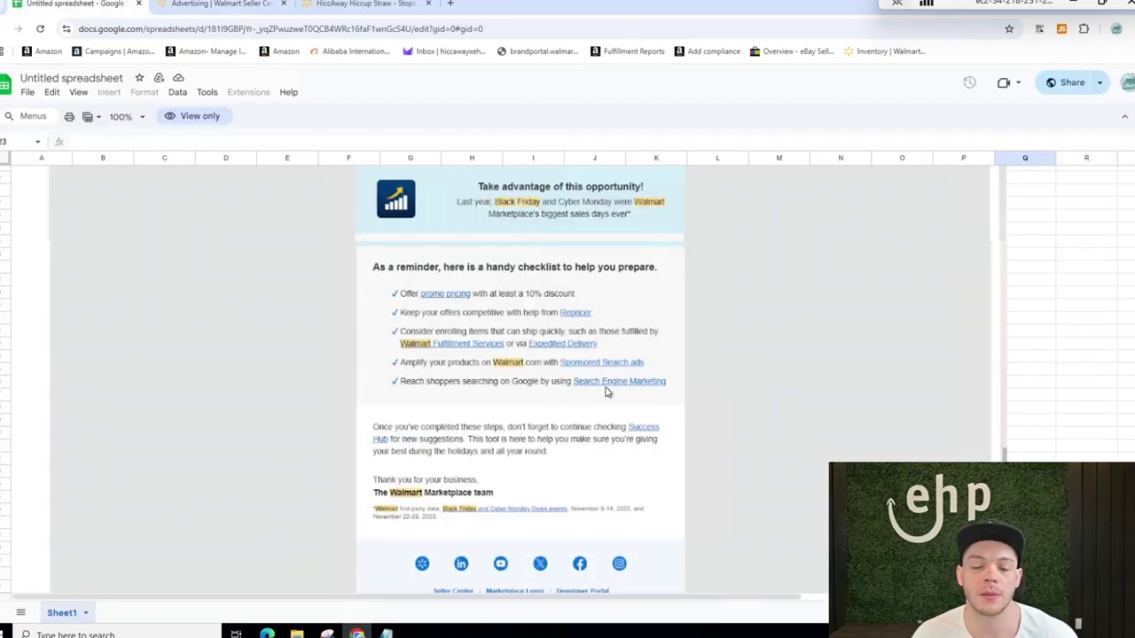
# Return to Seller Center and open Search Engine Marketing under Growth.
pyautogui.click(217, 3)
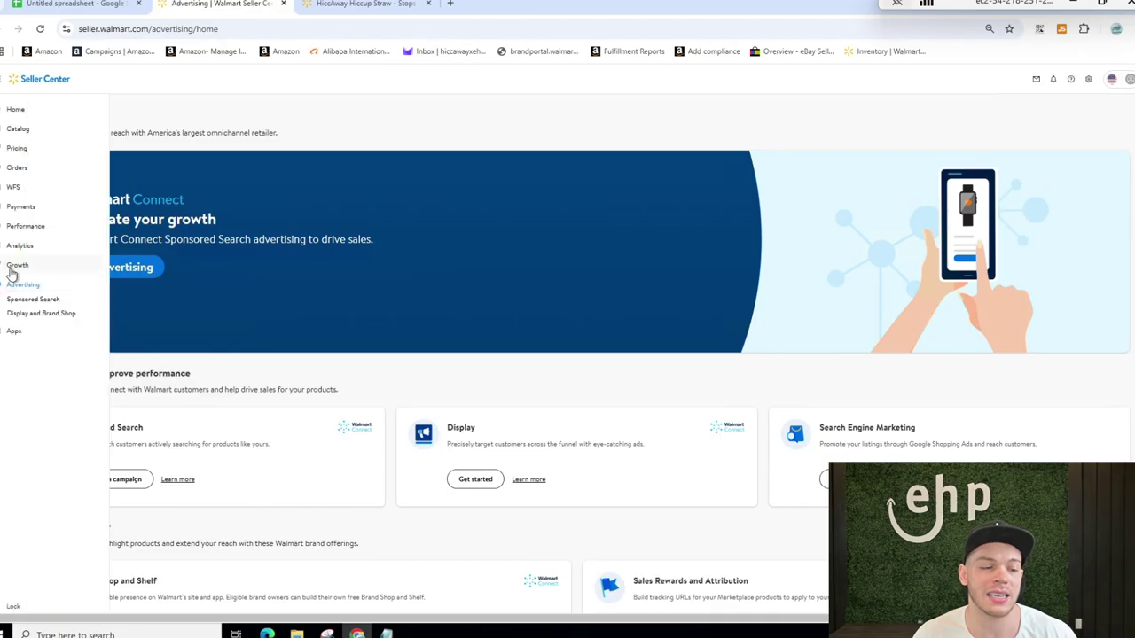
pyautogui.click(13, 268)
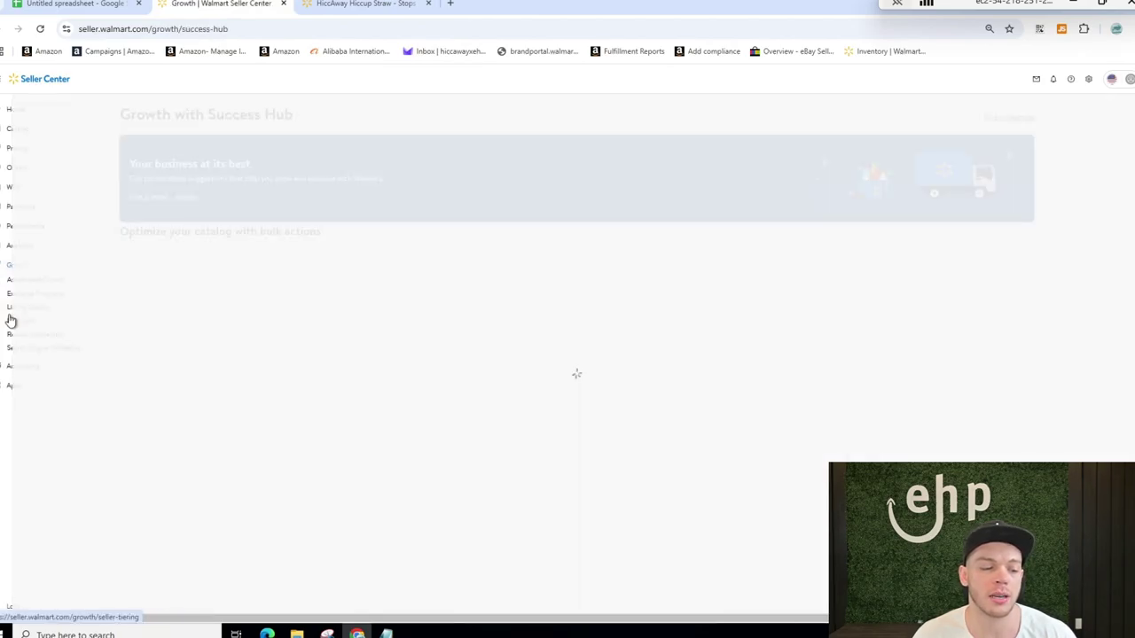
pyautogui.click(8, 353)
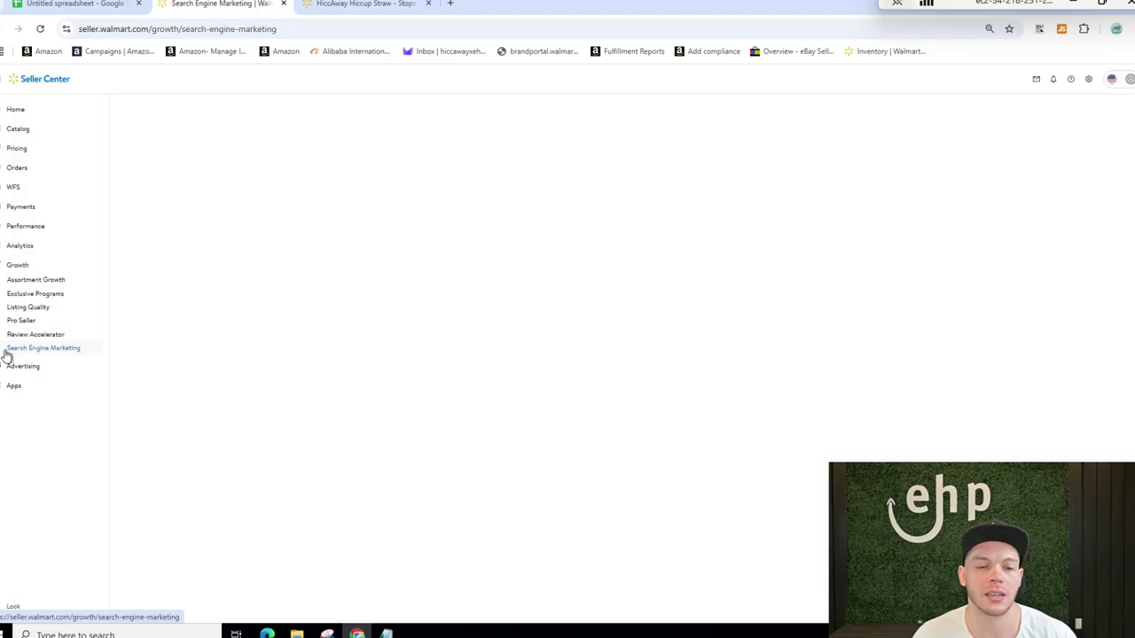